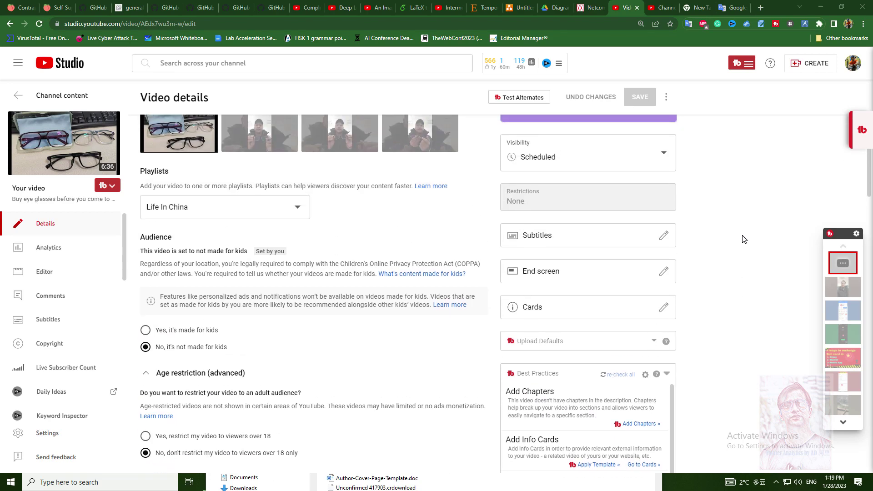
pyautogui.scroll(3, 743, 237)
pyautogui.scroll(2, 743, 239)
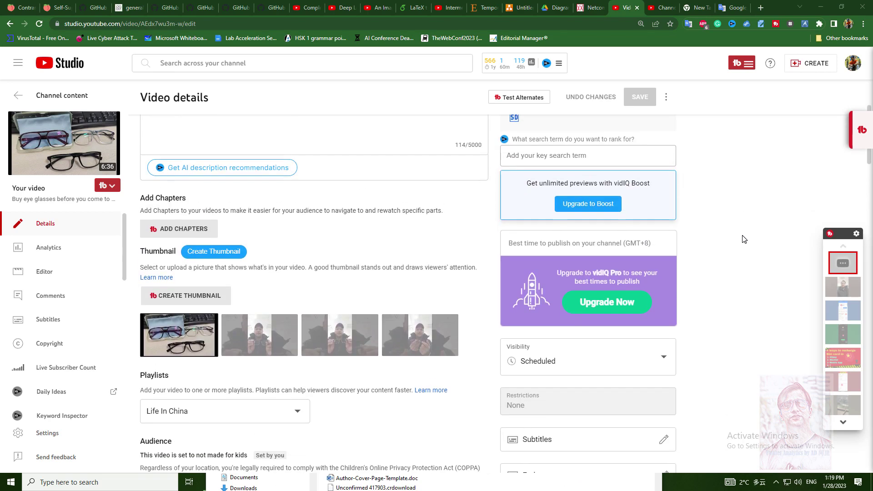
pyautogui.scroll(-5, 742, 242)
pyautogui.scroll(-6, 742, 243)
pyautogui.scroll(-6, 742, 243)
pyautogui.scroll(-4, 742, 243)
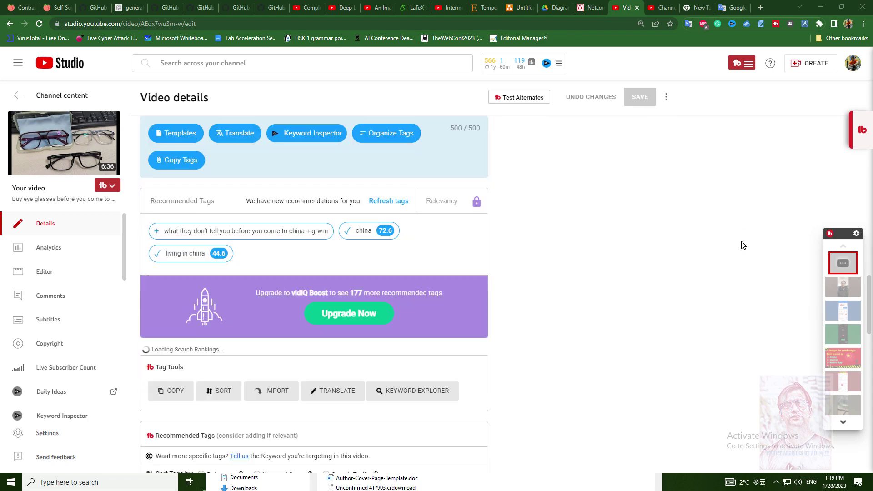
pyautogui.scroll(-4, 742, 244)
pyautogui.scroll(3, 743, 245)
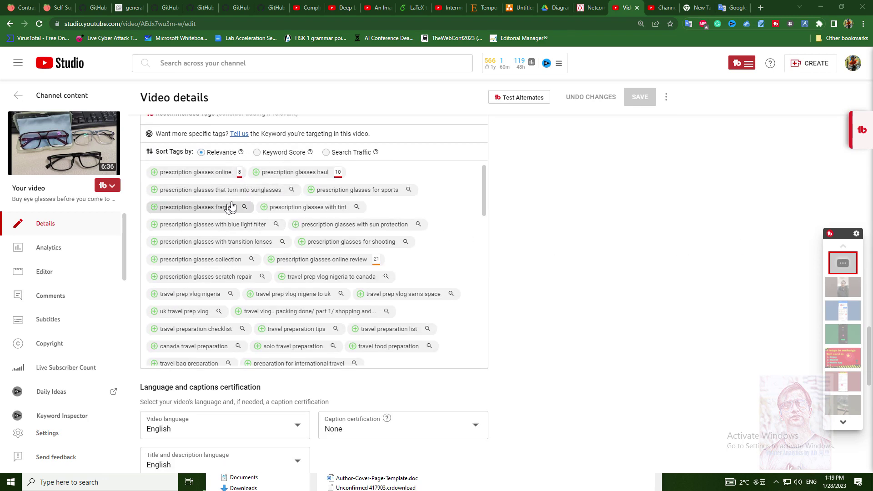
pyautogui.scroll(1, 169, 192)
pyautogui.scroll(2, 170, 192)
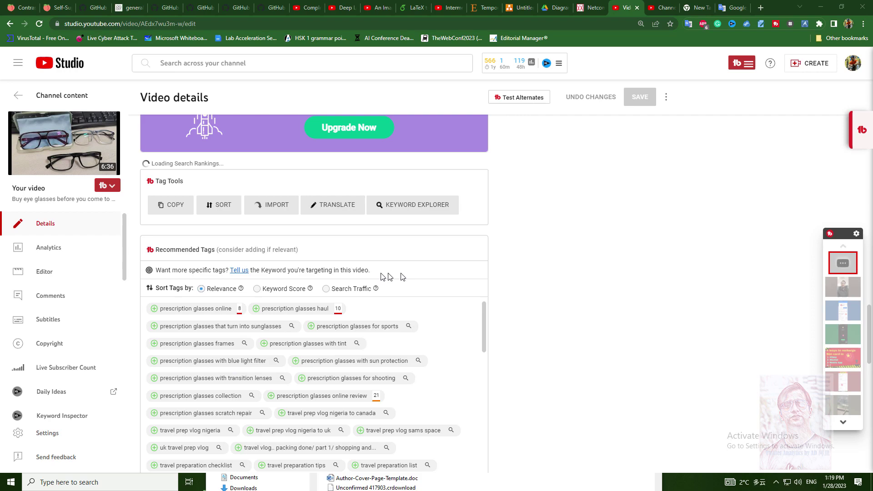
pyautogui.scroll(5, 586, 266)
pyautogui.scroll(3, 600, 321)
pyautogui.scroll(5, 606, 322)
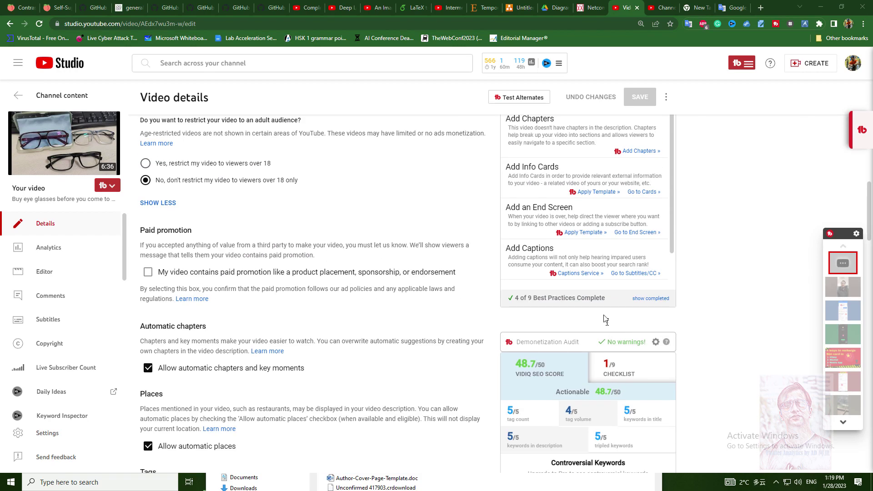
pyautogui.scroll(3, 477, 301)
pyautogui.scroll(3, 383, 341)
pyautogui.scroll(3, 362, 351)
pyautogui.scroll(2, 362, 351)
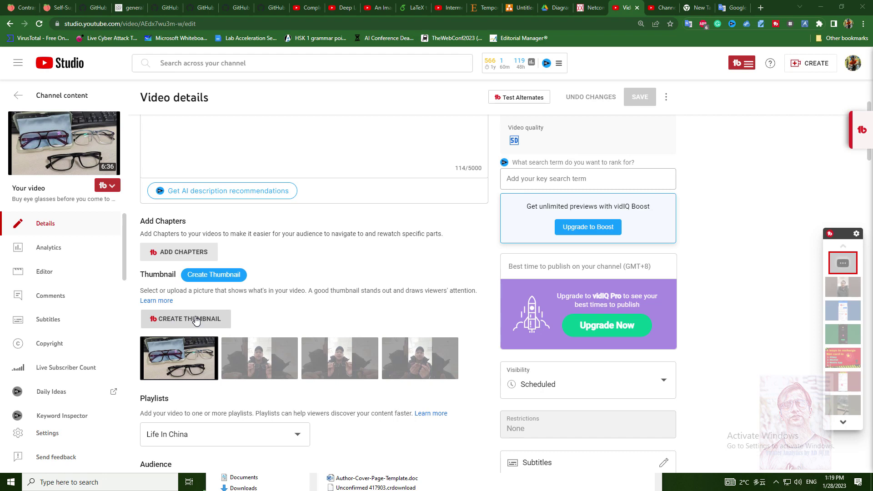
# - Start a TubeBuddy thumbnail with an image background and bring up the custom-image file picker
pyautogui.click(196, 319)
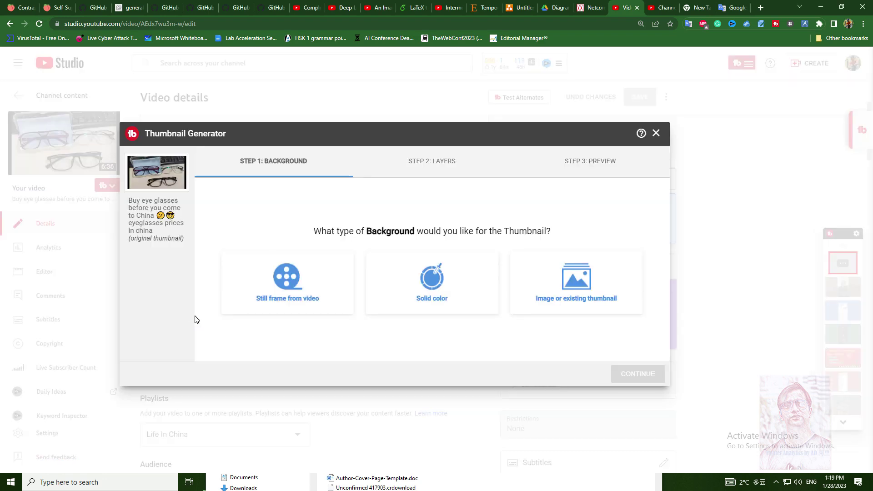
pyautogui.click(595, 287)
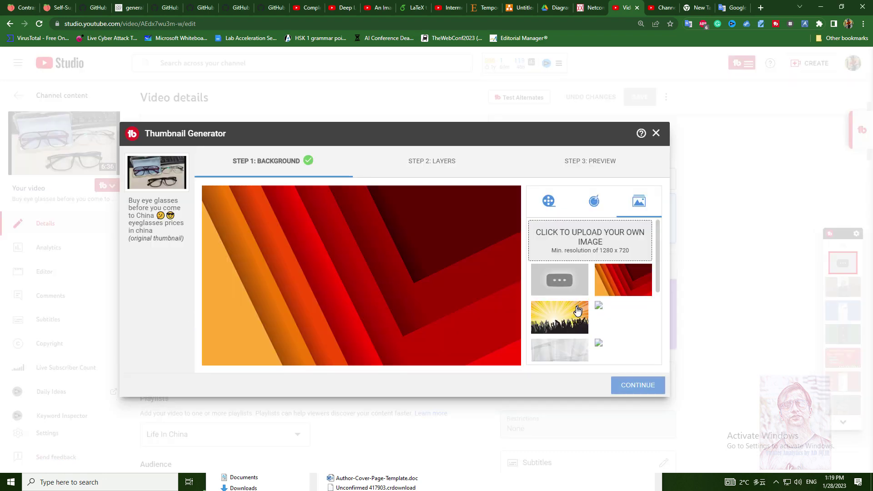
pyautogui.click(592, 240)
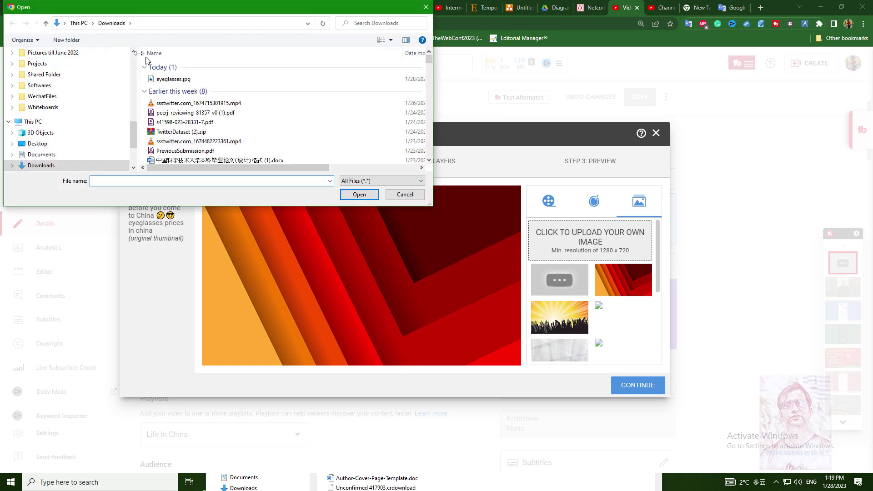
# - Choose eyeglasses.jpg as the background, then select the address on the Google Translate tab
pyautogui.doubleClick(171, 78)
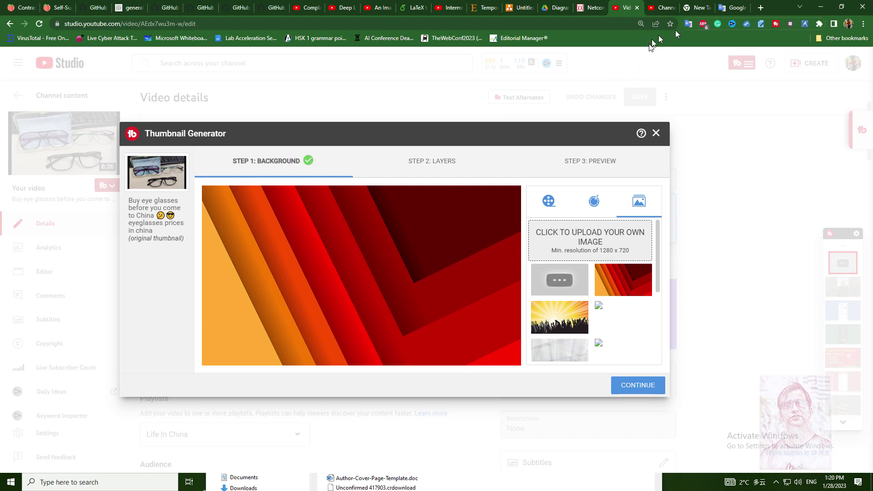
pyautogui.click(733, 7)
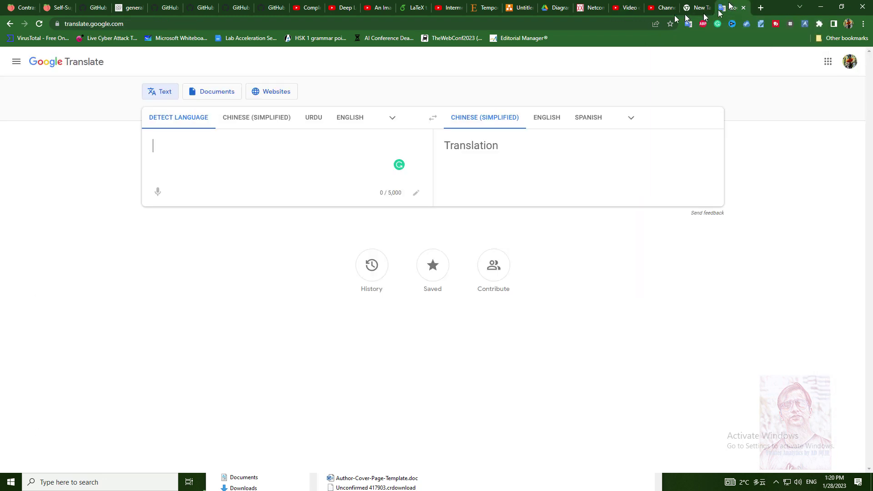
pyautogui.click(525, 23)
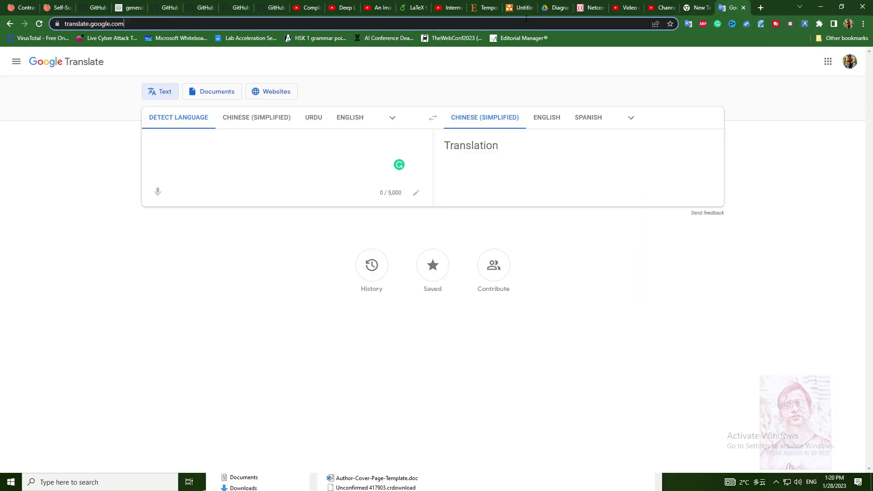
# - Set the Clash proxy group to Auto and return to the browser
pyautogui.hotkey('alt', 'Tab')
pyautogui.click(167, 89)
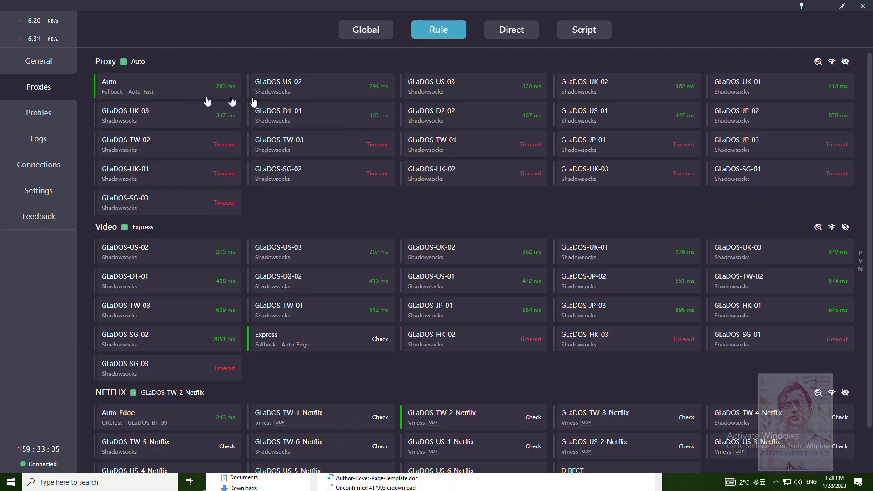
pyautogui.hotkey('alt', 'Tab')
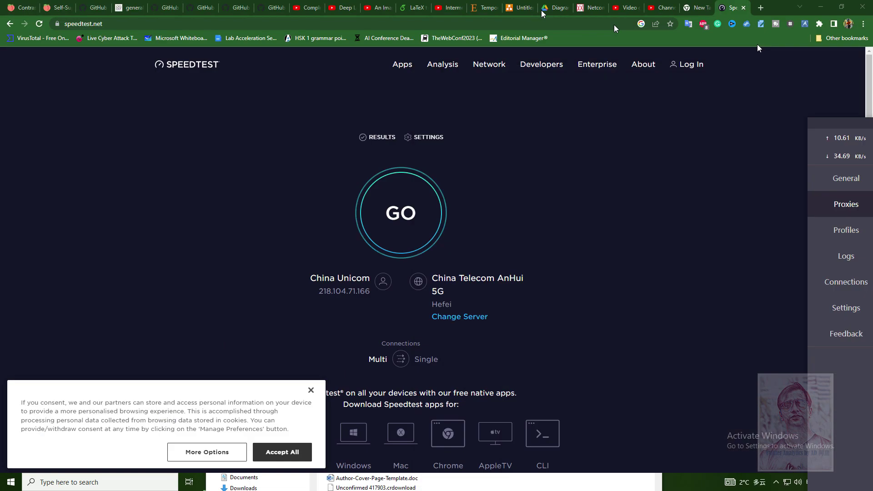
# - Run a Speedtest reaching about 90.84 Mbps download with location blocked, then go back to YouTube Studio
pyautogui.click(412, 225)
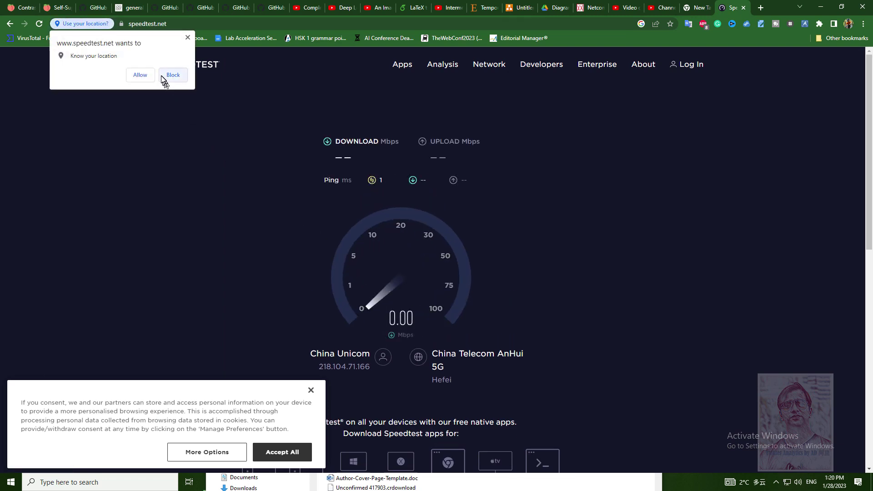
pyautogui.click(174, 76)
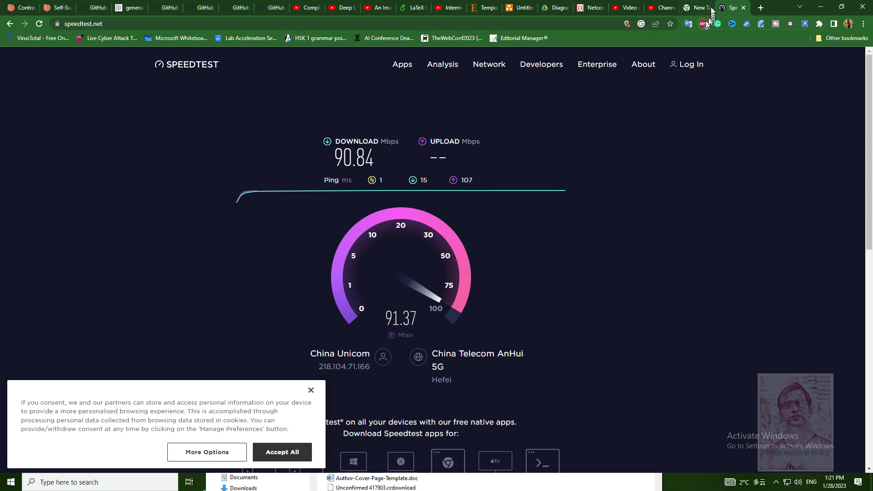
pyautogui.click(628, 8)
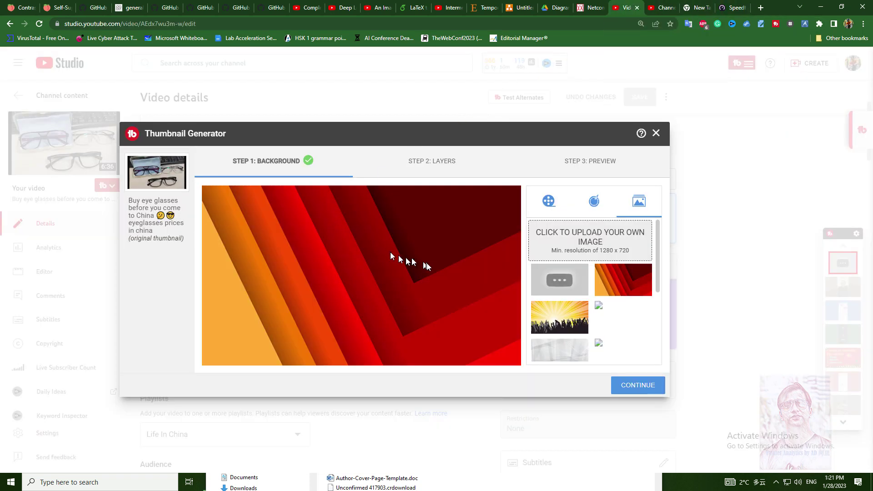
pyautogui.click(444, 161)
pyautogui.click(585, 170)
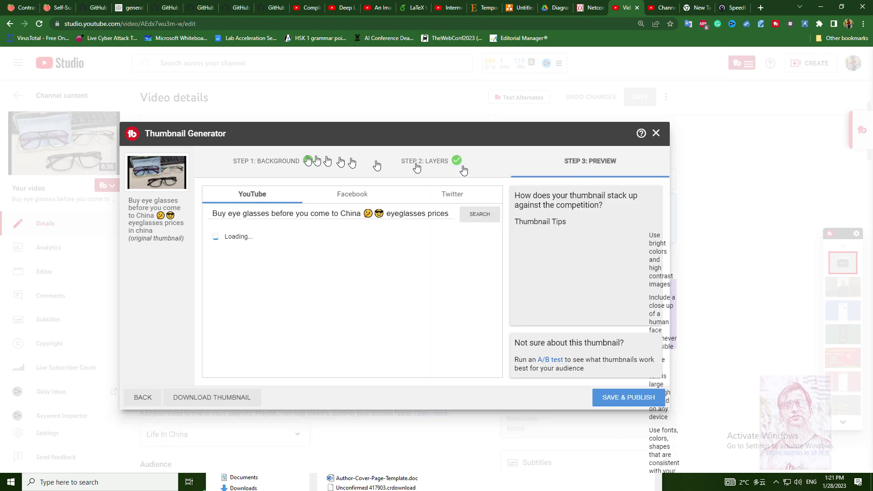
pyautogui.click(261, 161)
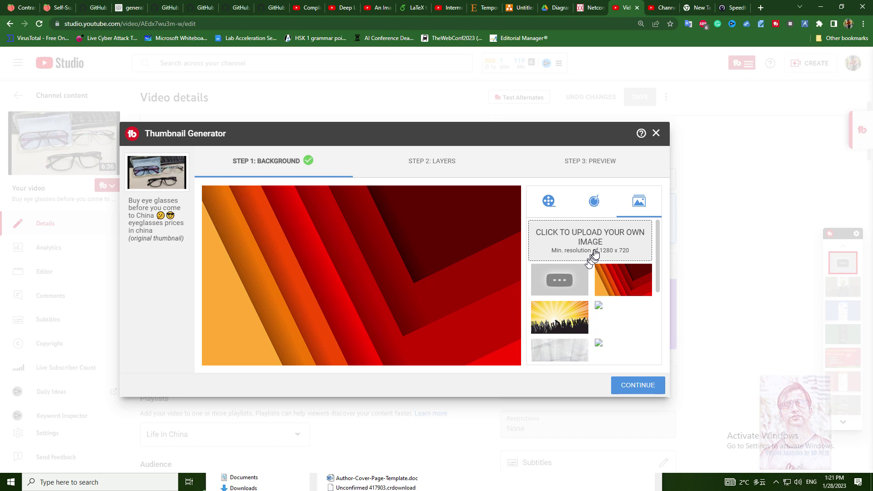